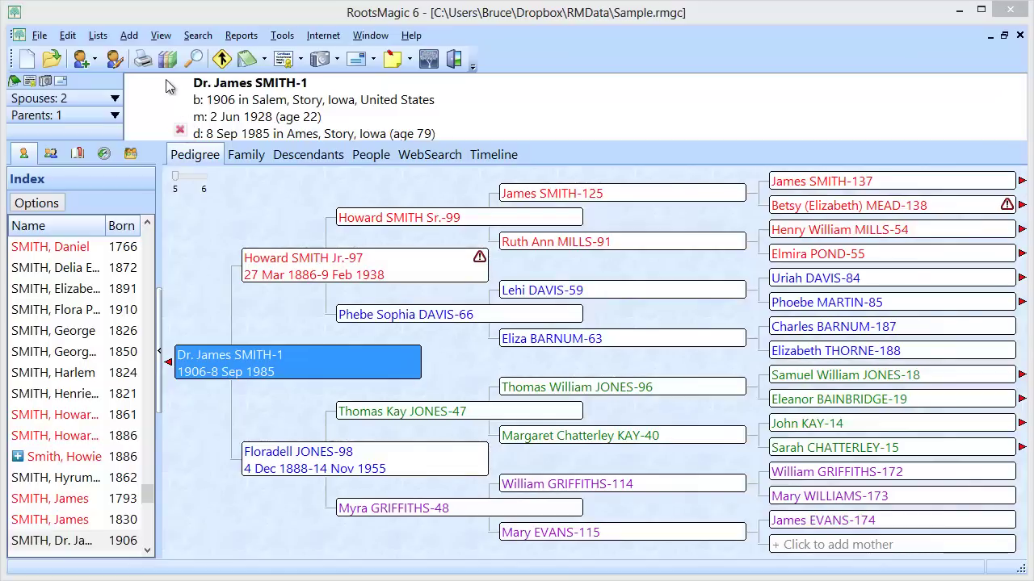
Generate the Multimedia List report from the Lists reports using default settings.
{"action": "left_click", "coordinate": [143, 63]}
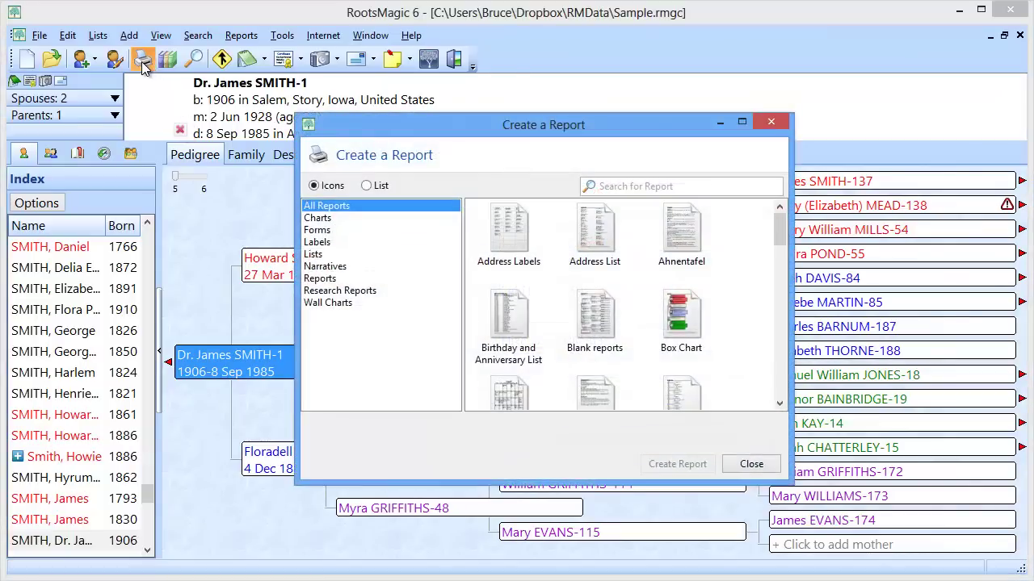
{"action": "left_click", "coordinate": [312, 254]}
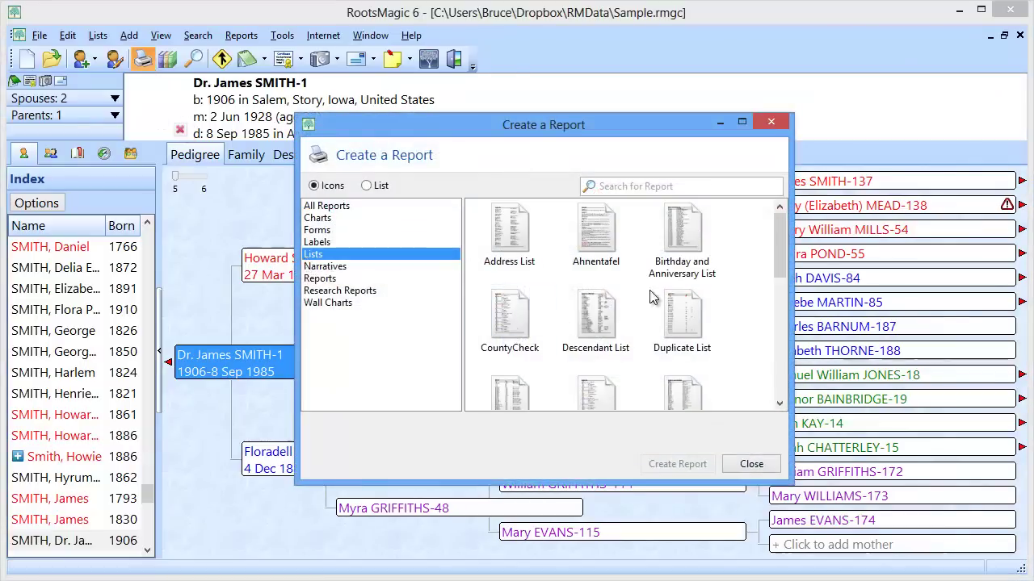
{"action": "left_click_drag", "start_coordinate": [780, 259], "coordinate": [782, 329]}
{"action": "left_click", "coordinate": [530, 331]}
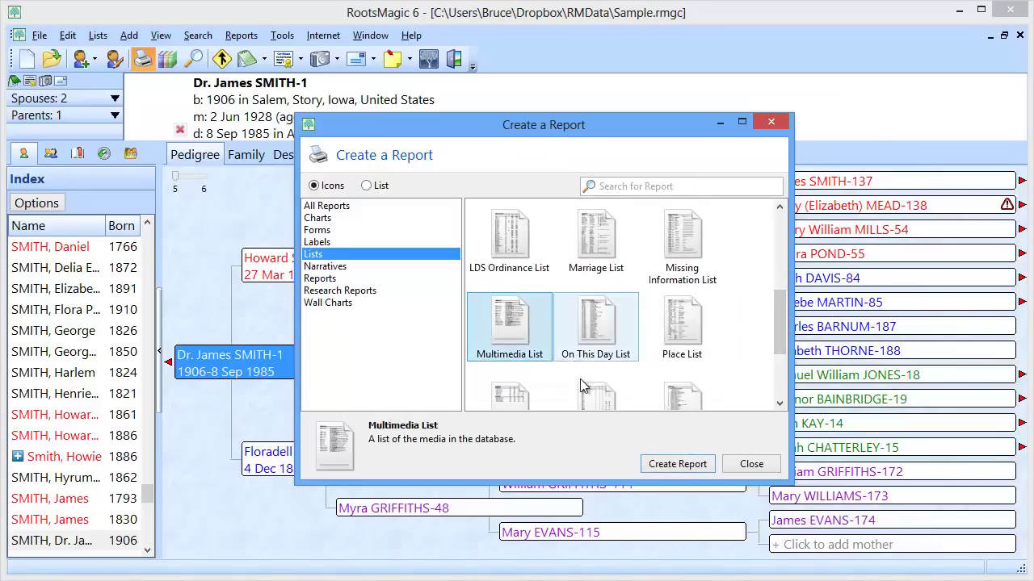
{"action": "left_click", "coordinate": [667, 465]}
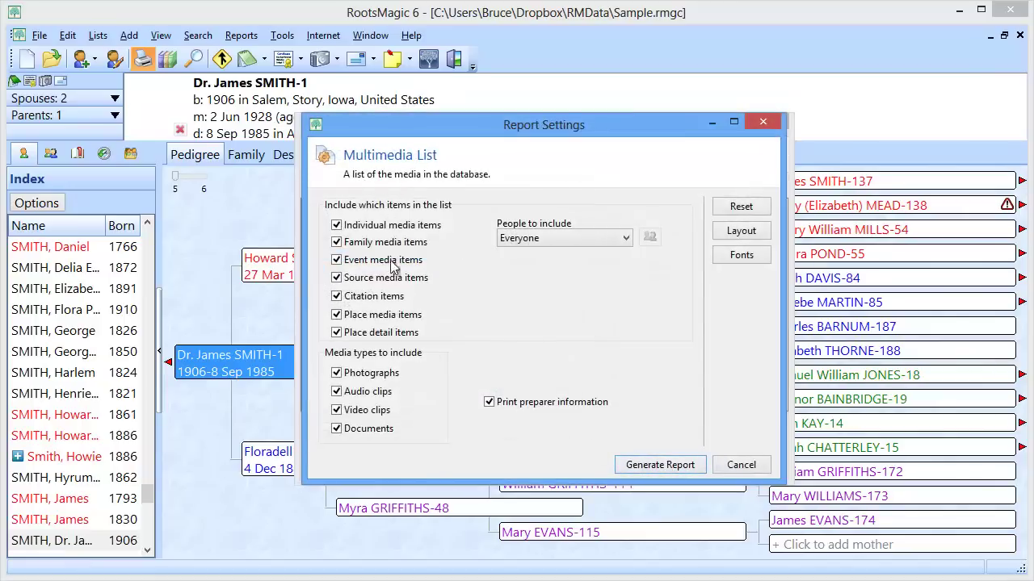
{"action": "left_click", "coordinate": [659, 466]}
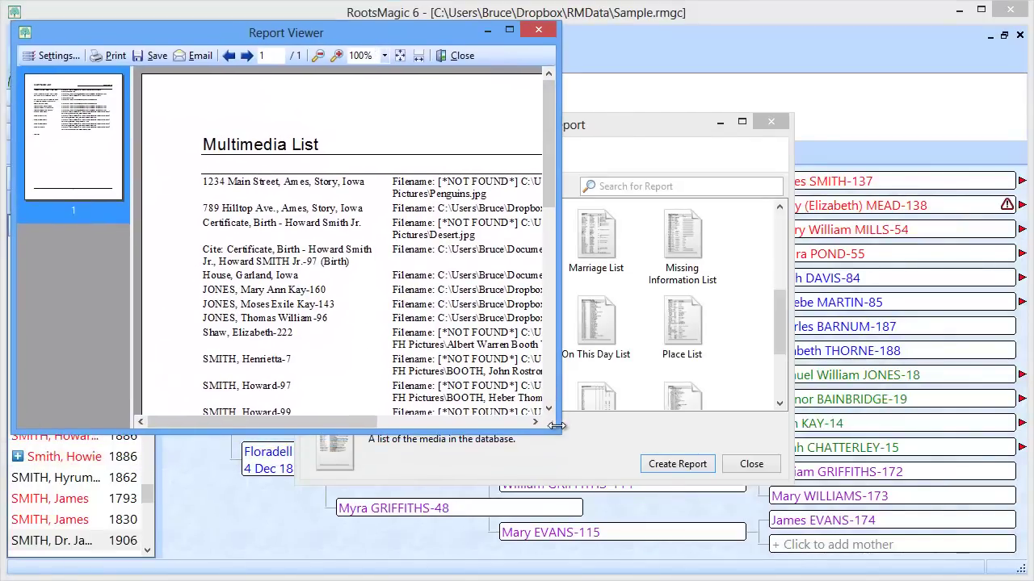
Enlarge the Report Viewer to review NOT FOUND entries like Penguins.jpg and Desert.jpg.
{"action": "left_click_drag", "start_coordinate": [554, 428], "coordinate": [977, 554]}
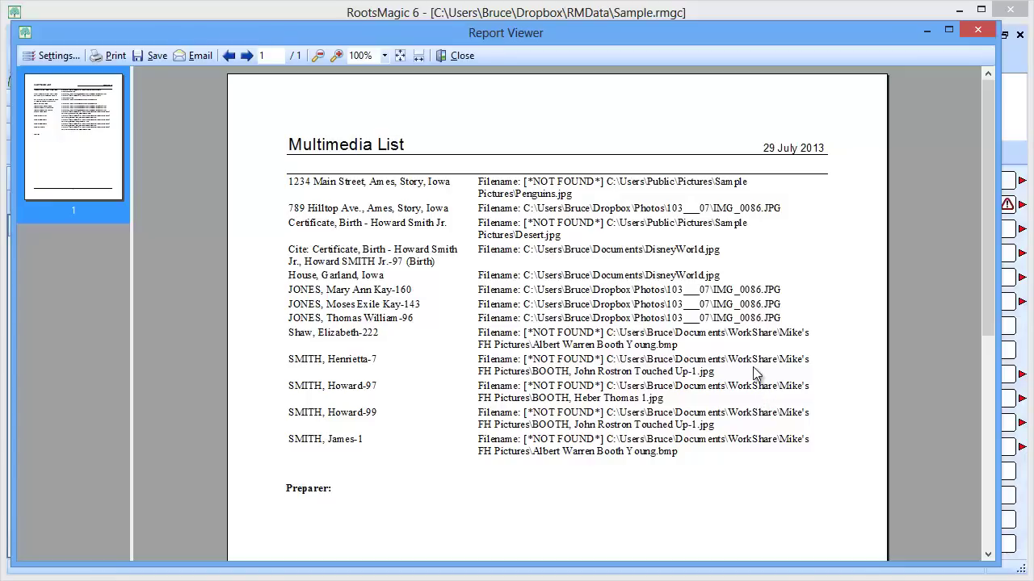
Close the report and report chooser, then open the Media Gallery from Lists.
{"action": "left_click", "coordinate": [465, 55]}
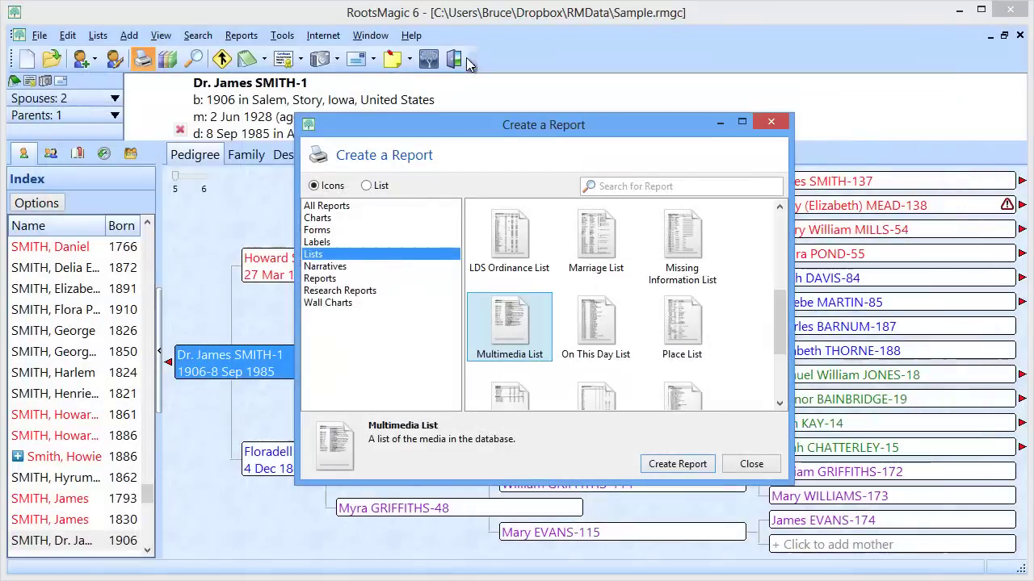
{"action": "left_click", "coordinate": [751, 463]}
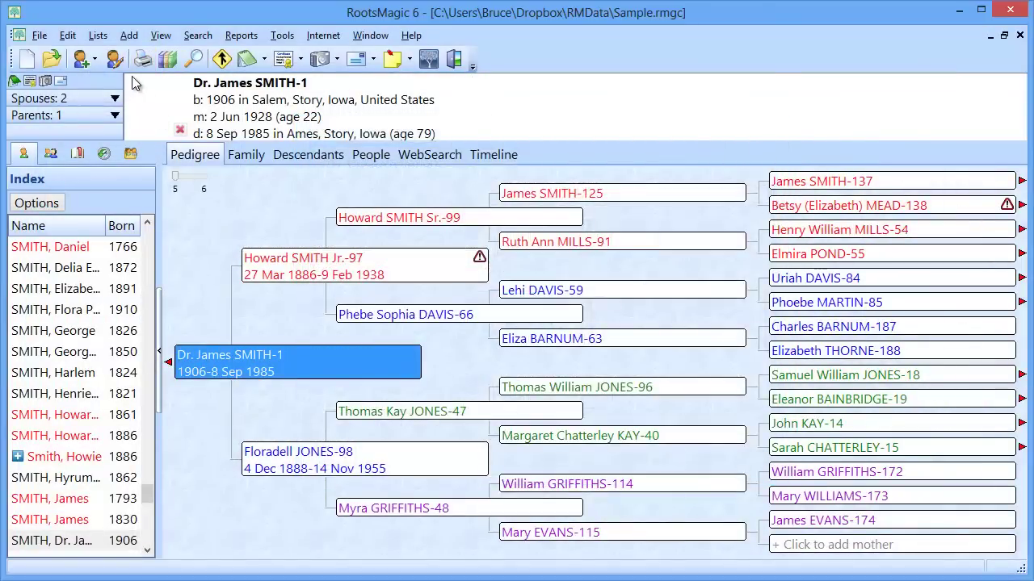
{"action": "left_click", "coordinate": [97, 36]}
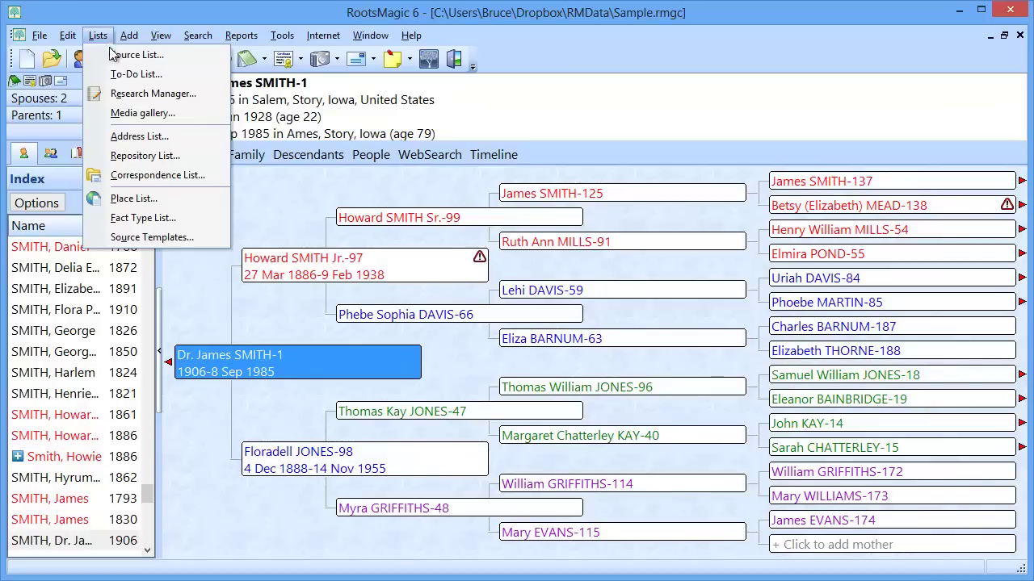
{"action": "left_click", "coordinate": [166, 113]}
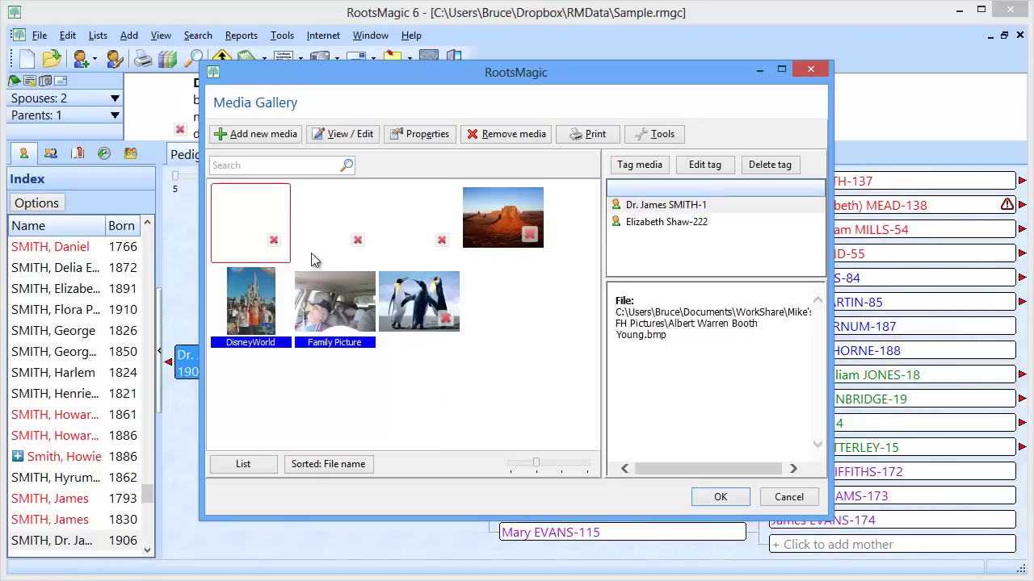
Launch Fix Broken Media Links and set the search location to the C:\ drive.
{"action": "left_click", "coordinate": [660, 137]}
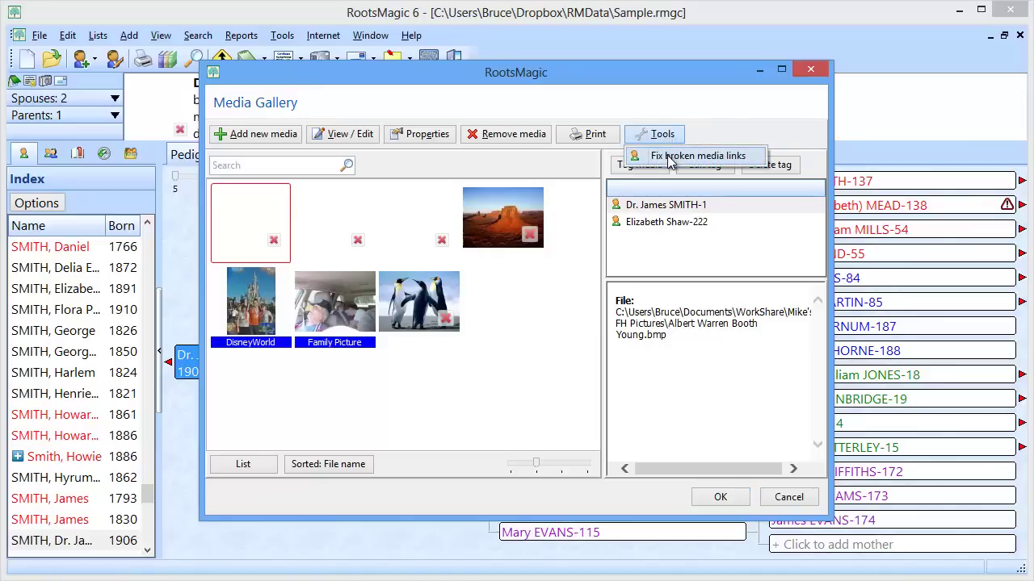
{"action": "left_click", "coordinate": [669, 157]}
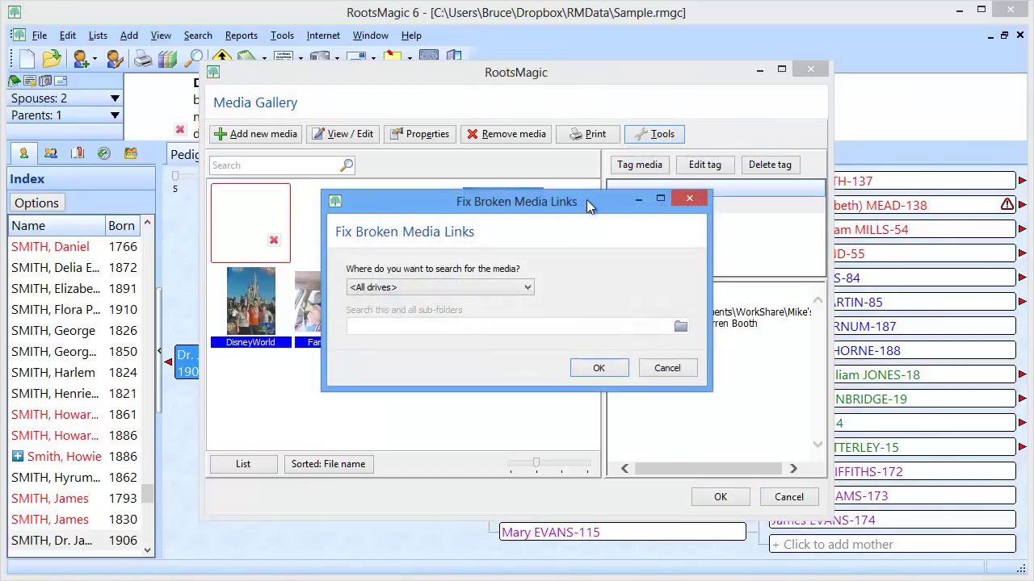
{"action": "left_click", "coordinate": [430, 289]}
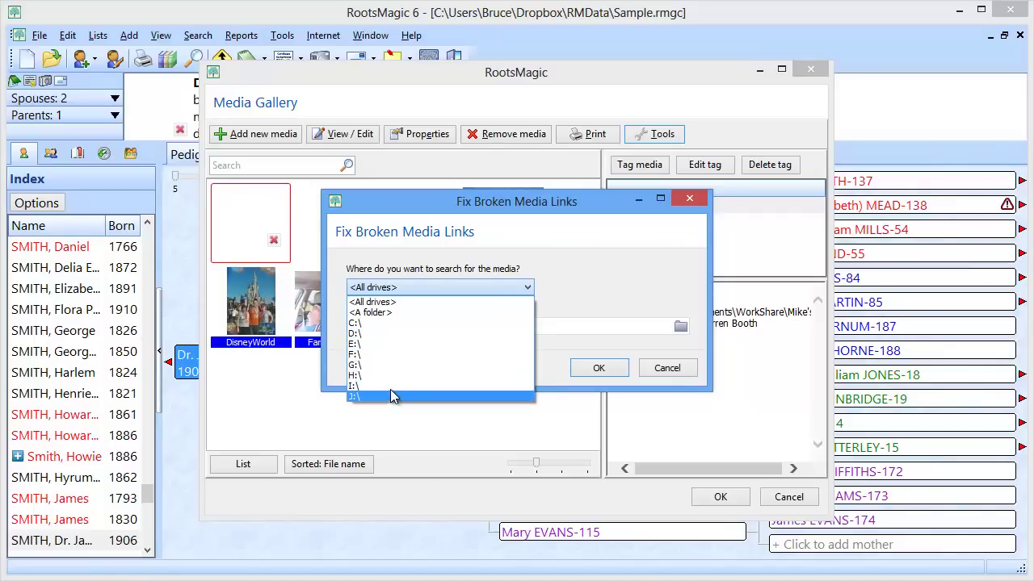
{"action": "left_click", "coordinate": [383, 324]}
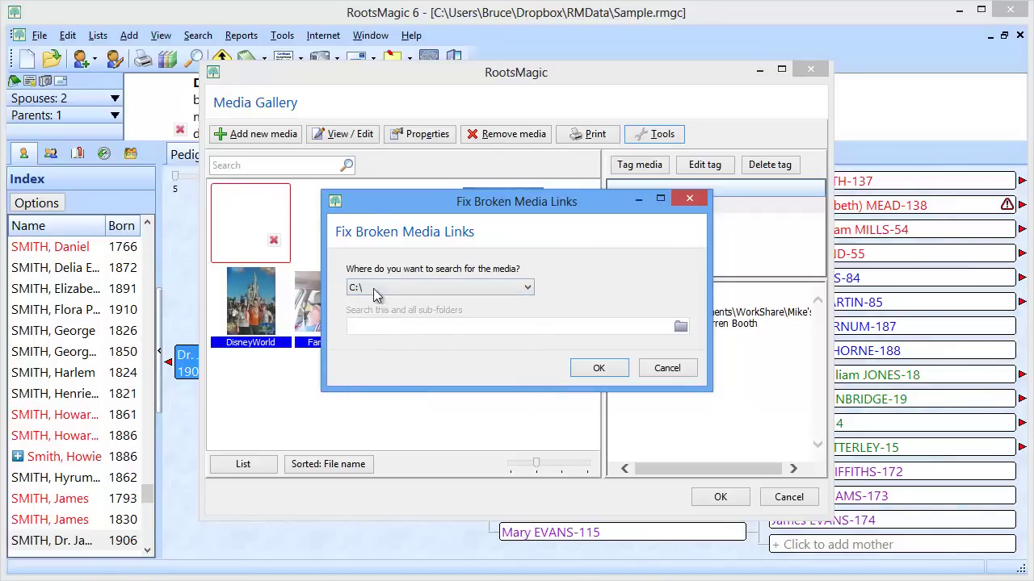
{"action": "left_click", "coordinate": [433, 288]}
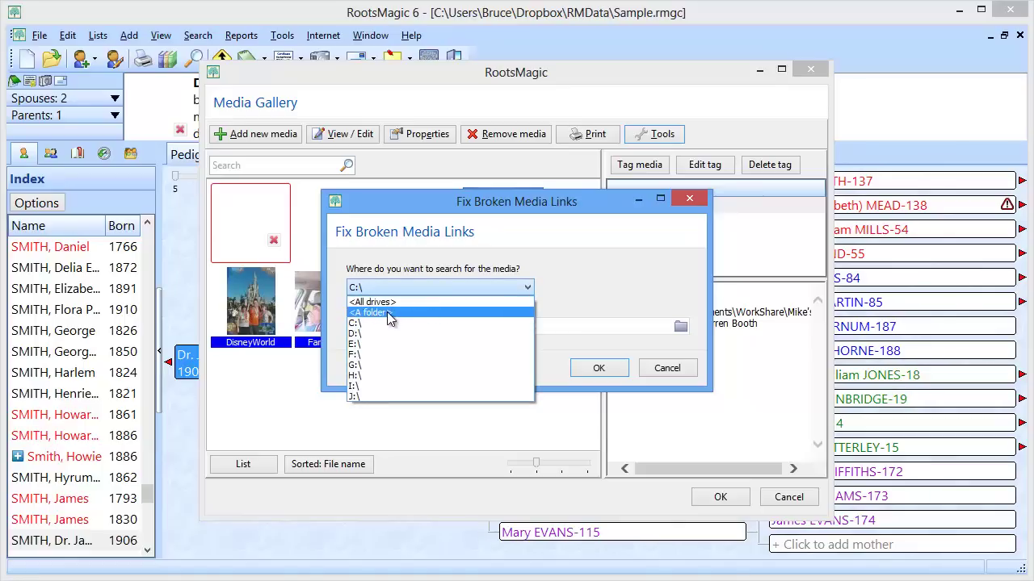
{"action": "left_click", "coordinate": [377, 313]}
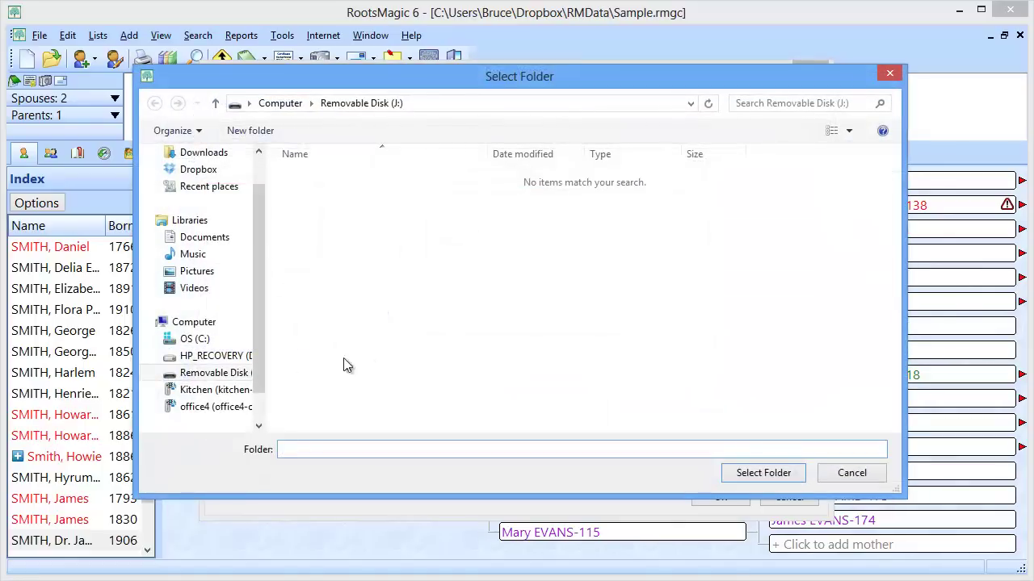
{"action": "left_click", "coordinate": [194, 341]}
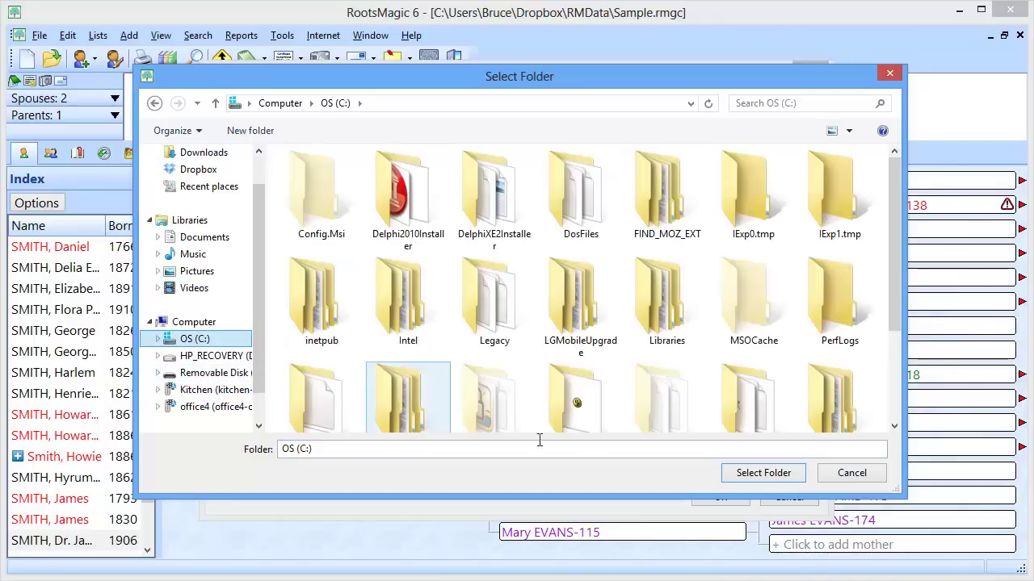
{"action": "left_click", "coordinate": [851, 473]}
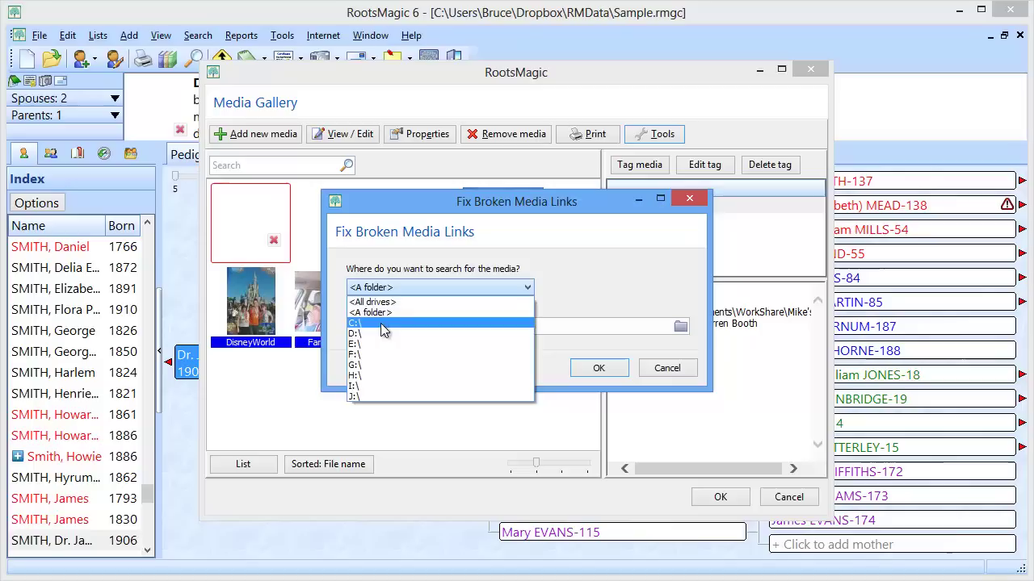
{"action": "left_click", "coordinate": [383, 324]}
Run the search and relink missing files, picking the second Penguins.jpg copy and suggested folders.
{"action": "left_click", "coordinate": [598, 369]}
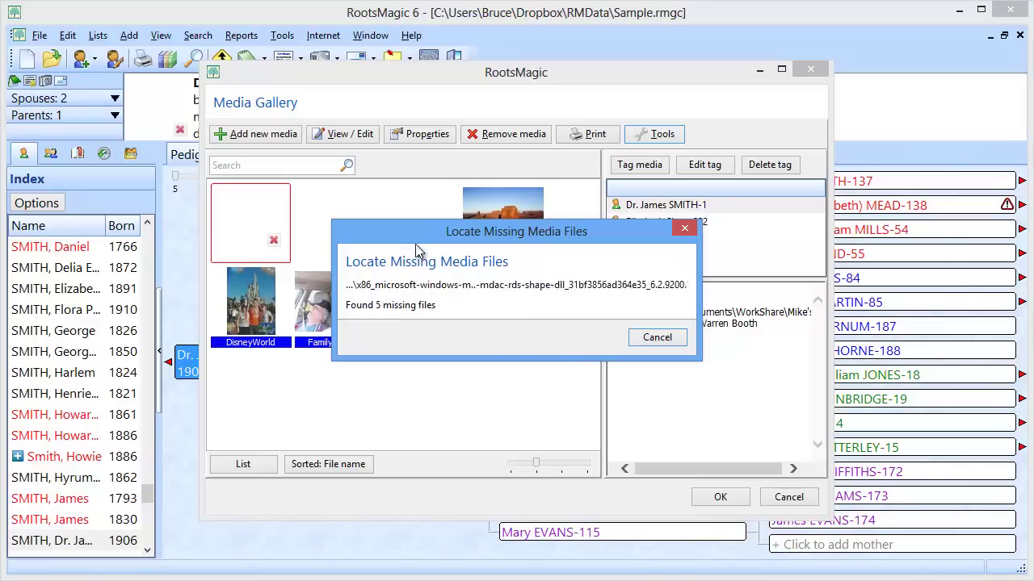
{"action": "left_click_drag", "start_coordinate": [415, 238], "coordinate": [425, 254]}
{"action": "left_click_drag", "start_coordinate": [440, 309], "coordinate": [400, 185]}
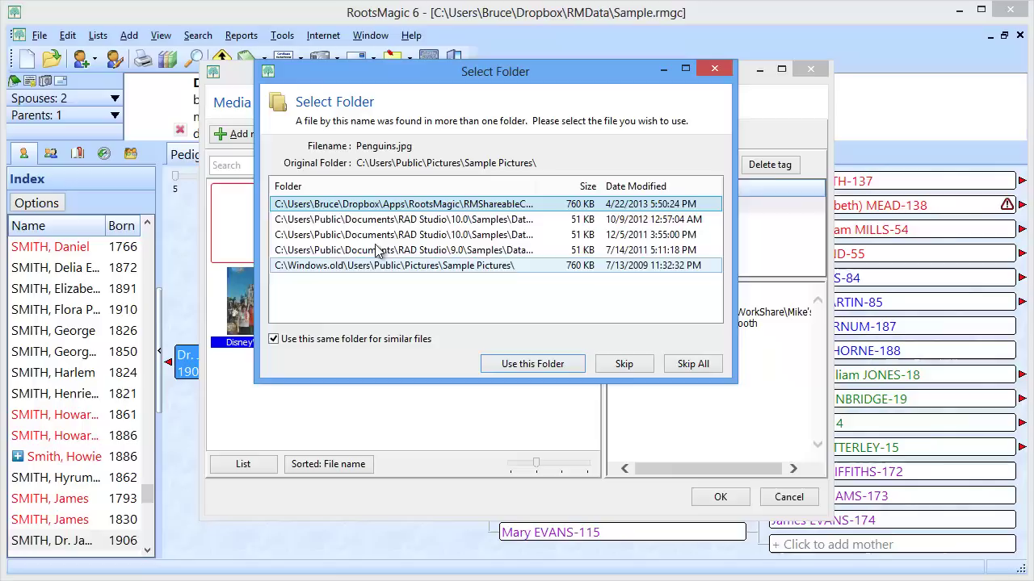
{"action": "left_click", "coordinate": [372, 219]}
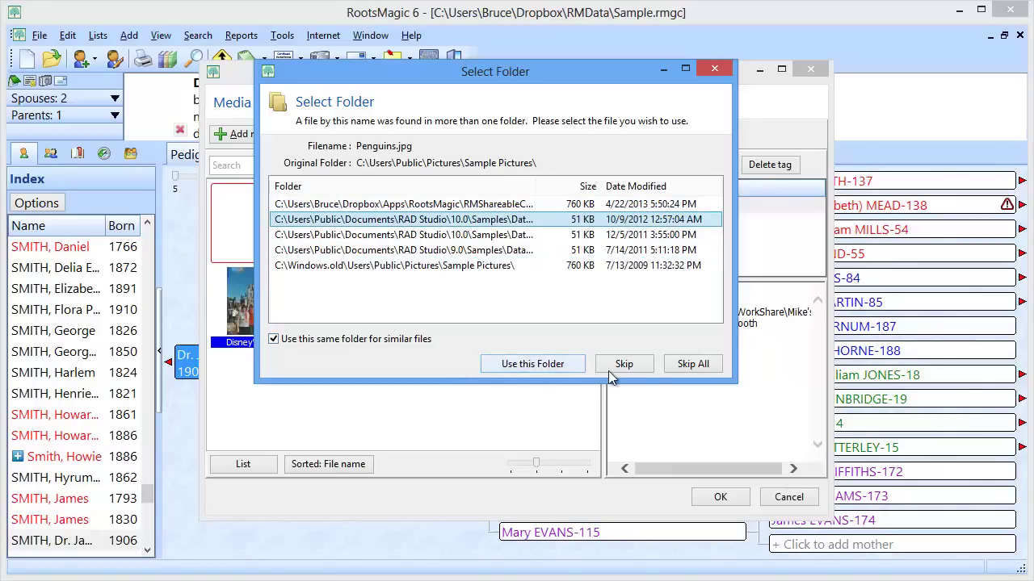
{"action": "left_click", "coordinate": [536, 367]}
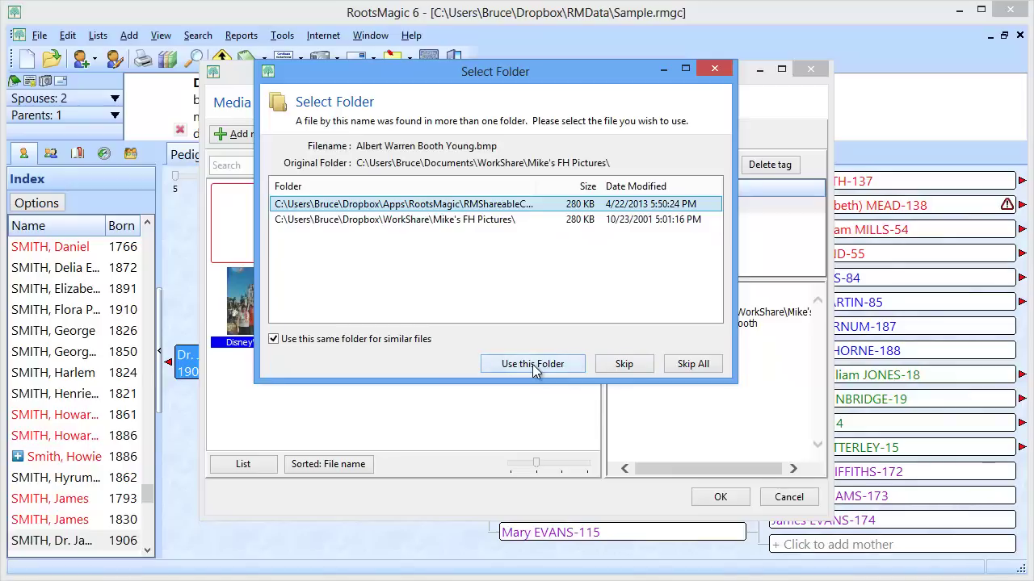
{"action": "left_click", "coordinate": [532, 365]}
{"action": "left_click", "coordinate": [533, 364]}
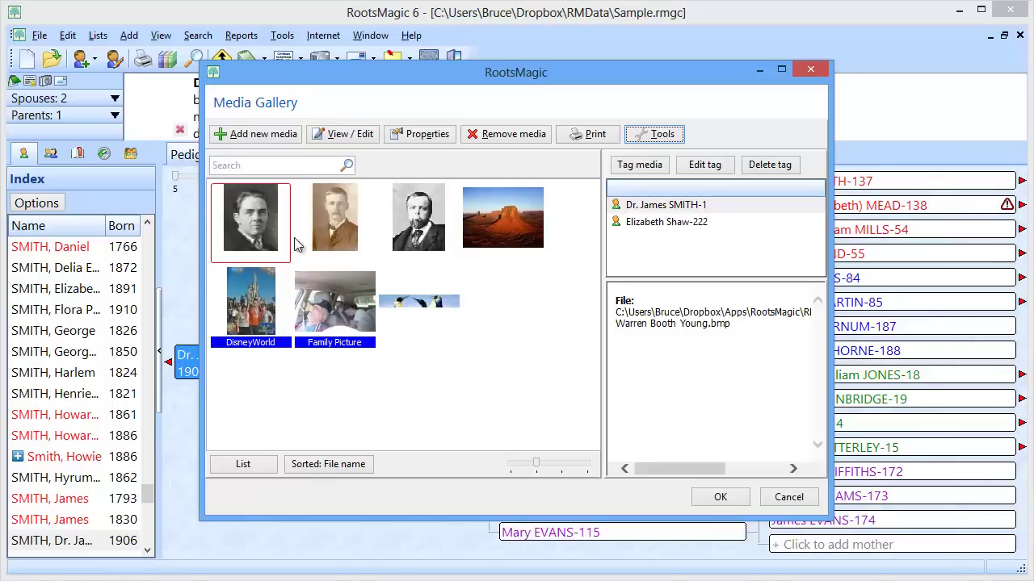
Close the Media Gallery to return to the pedigree chart with the root person's photo.
{"action": "left_click", "coordinate": [720, 497]}
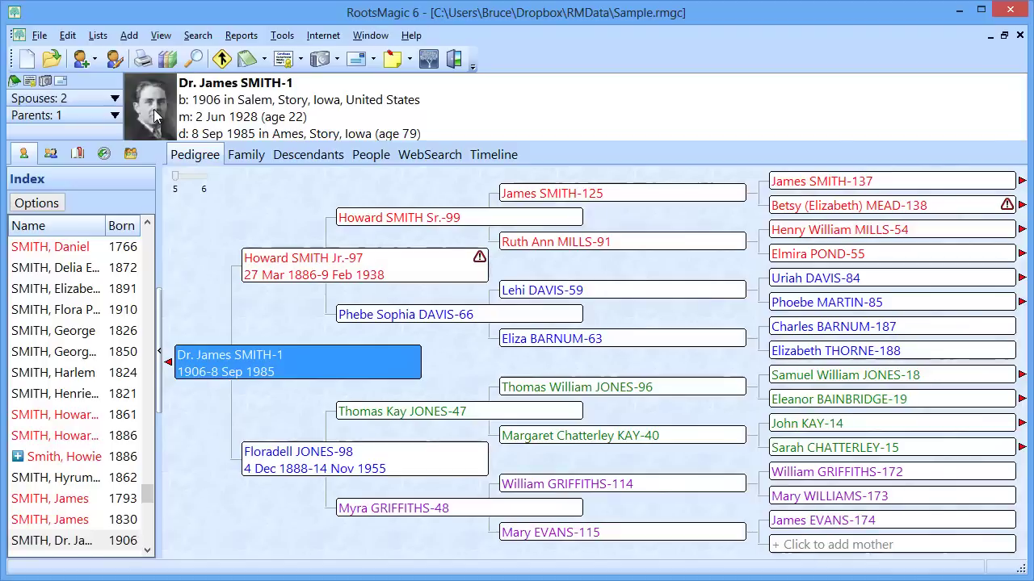
Open Search and Replace with the field to search set to Multimedia filenames.
{"action": "left_click", "coordinate": [191, 37]}
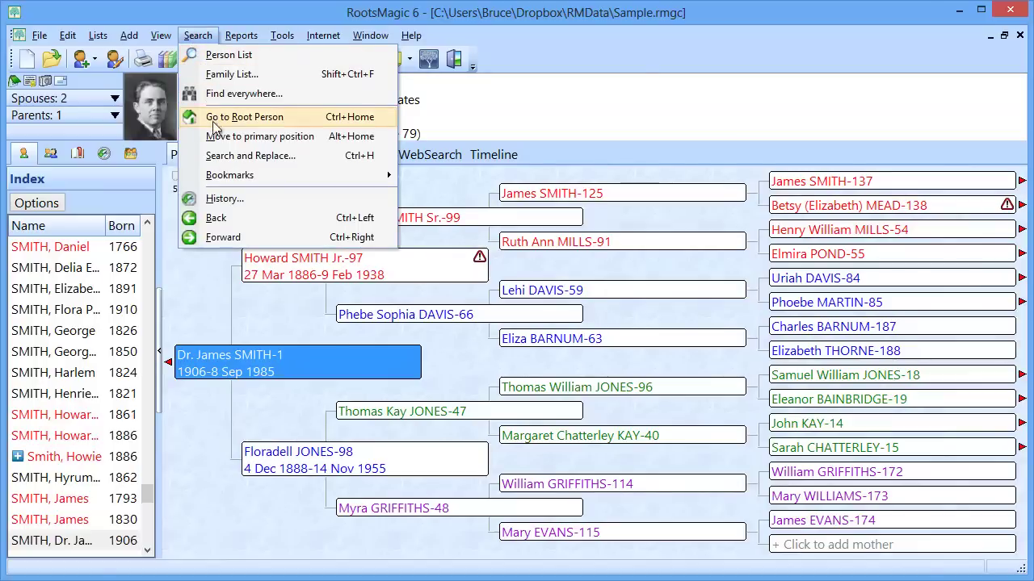
{"action": "key", "text": "Escape"}
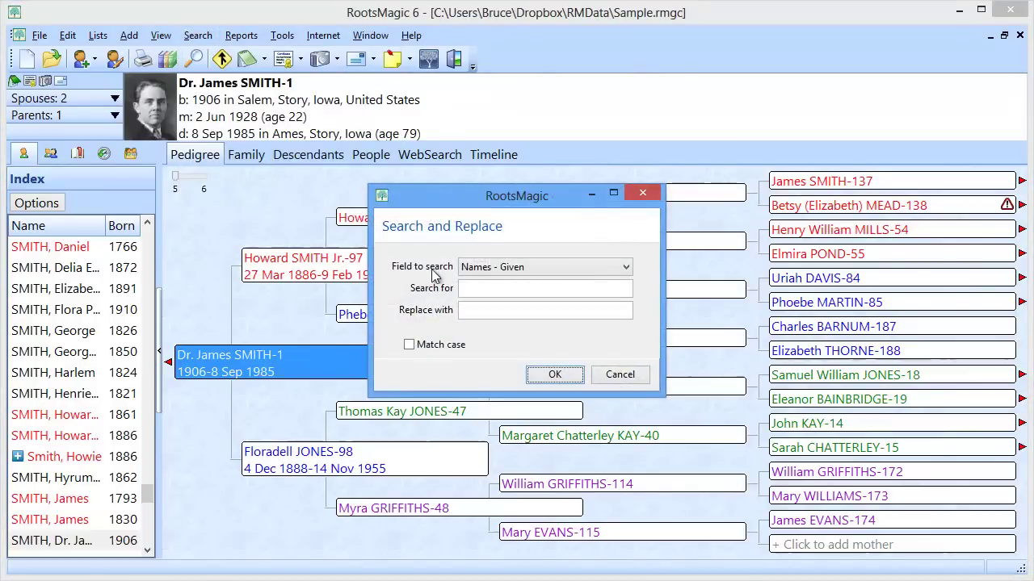
{"action": "left_click", "coordinate": [517, 274]}
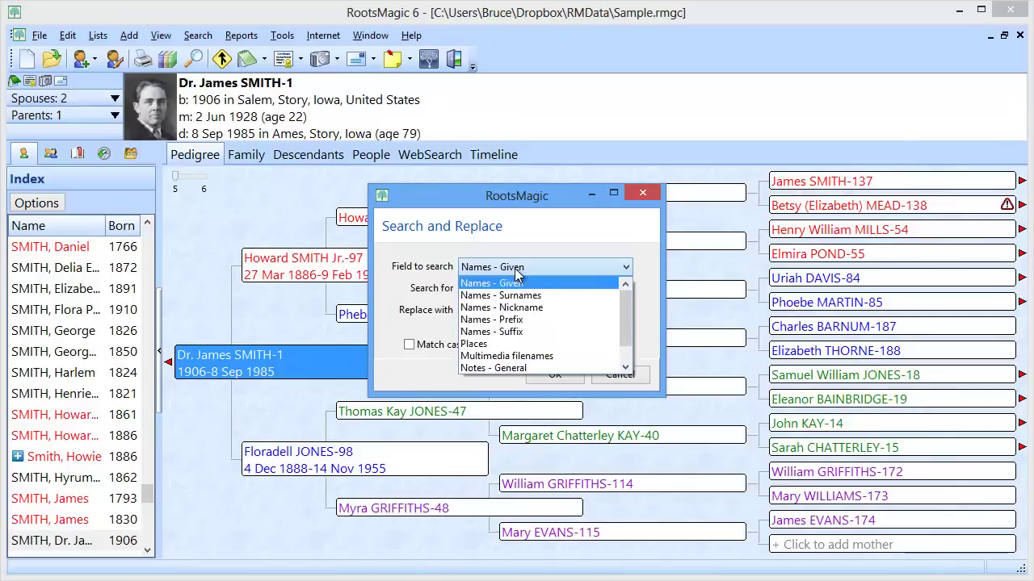
{"action": "left_click", "coordinate": [509, 356]}
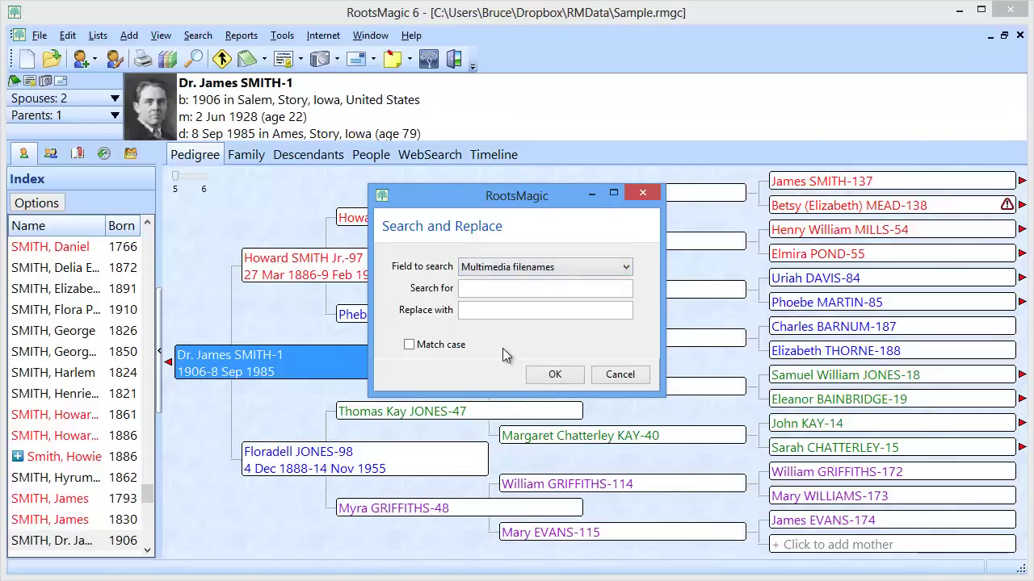
Enter c:\mypictures\ as the search path and d:\photos\ as the replacement.
{"action": "left_click", "coordinate": [477, 285]}
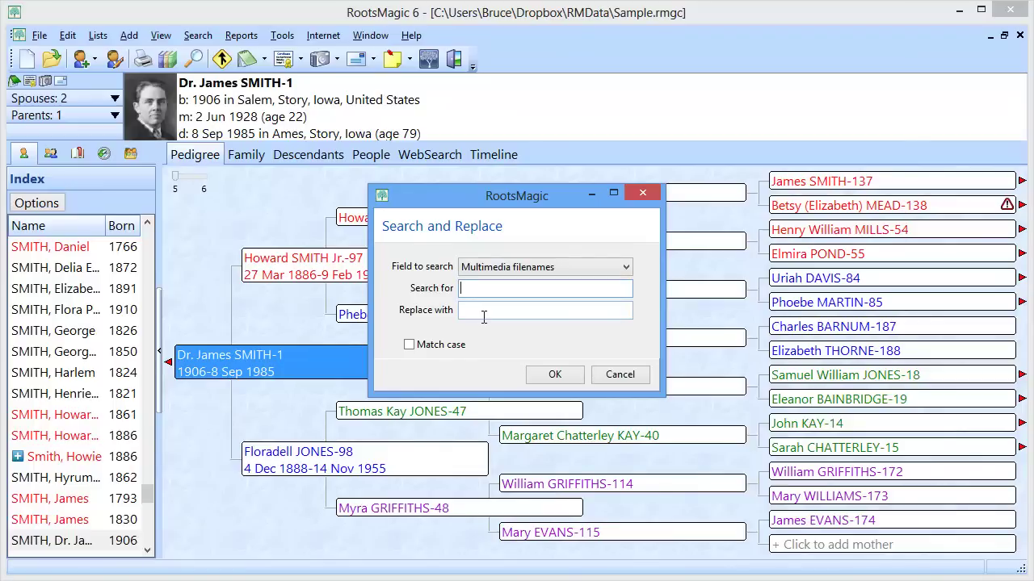
{"action": "type", "text": "c:\\mypictures\\"}
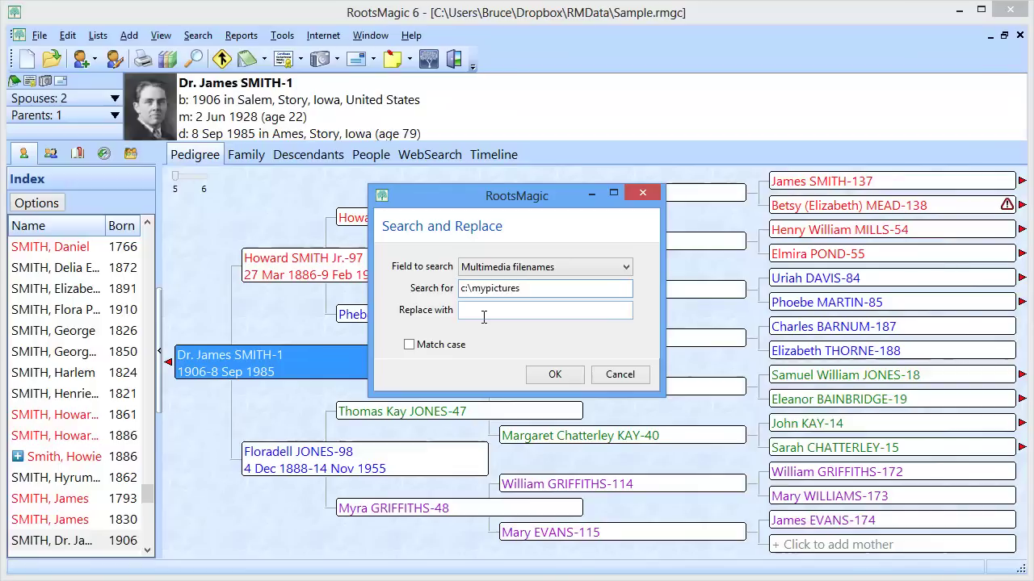
{"action": "left_click", "coordinate": [484, 317]}
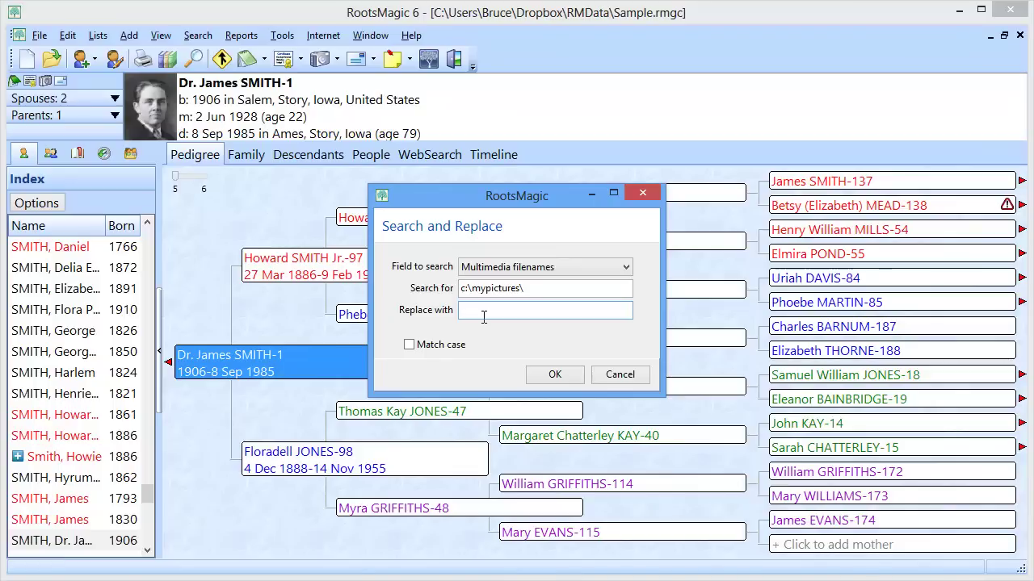
{"action": "type", "text": "d:\\"}
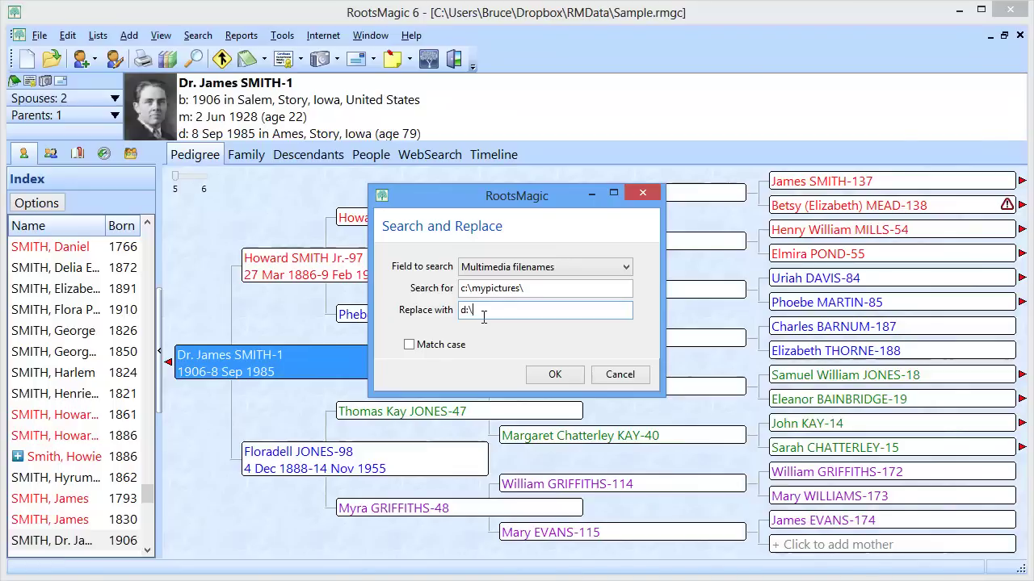
{"action": "type", "text": "photos\\"}
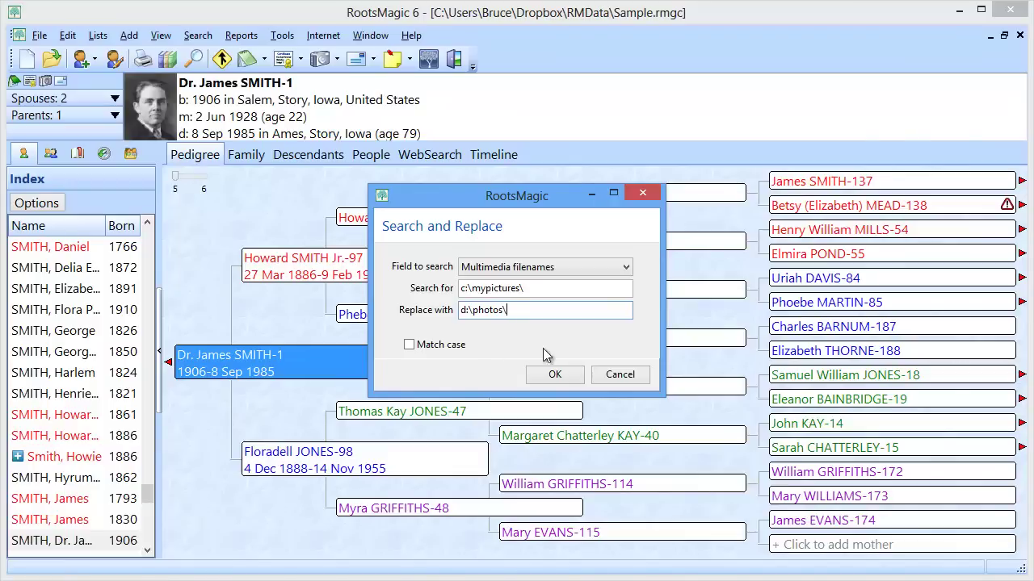
{"action": "left_click", "coordinate": [601, 376]}
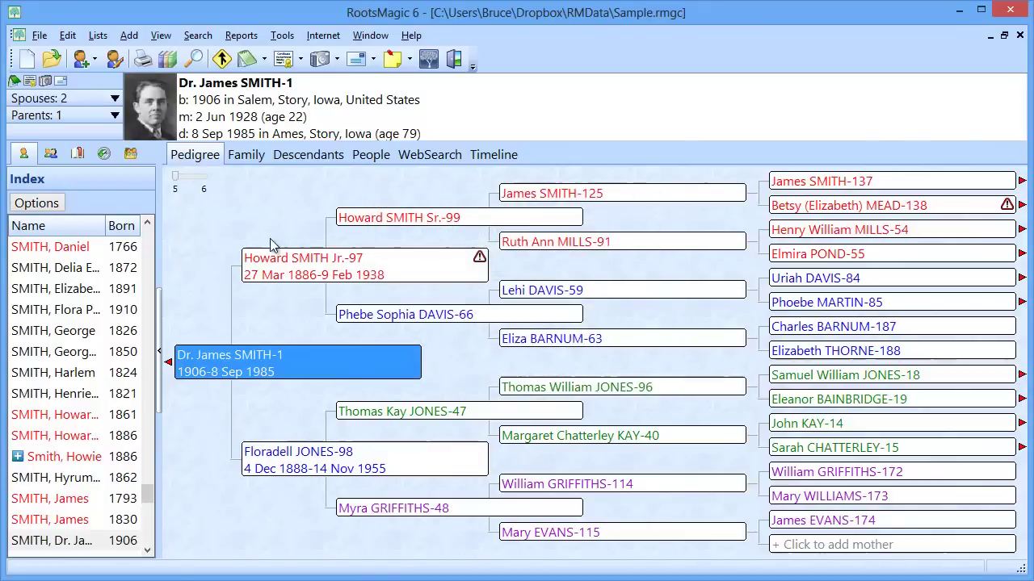